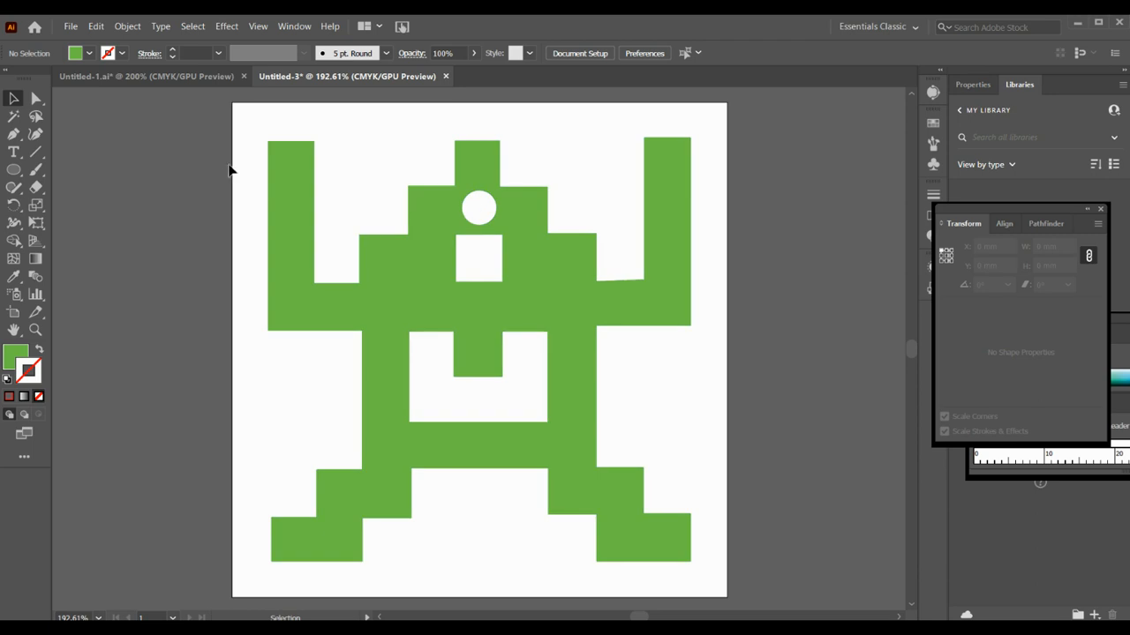
Release the compound path of the green pixel character and ungroup its pieces into separate shapes
{"action": "left_click_drag", "start_coordinate": [232, 165], "coordinate": [618, 461]}
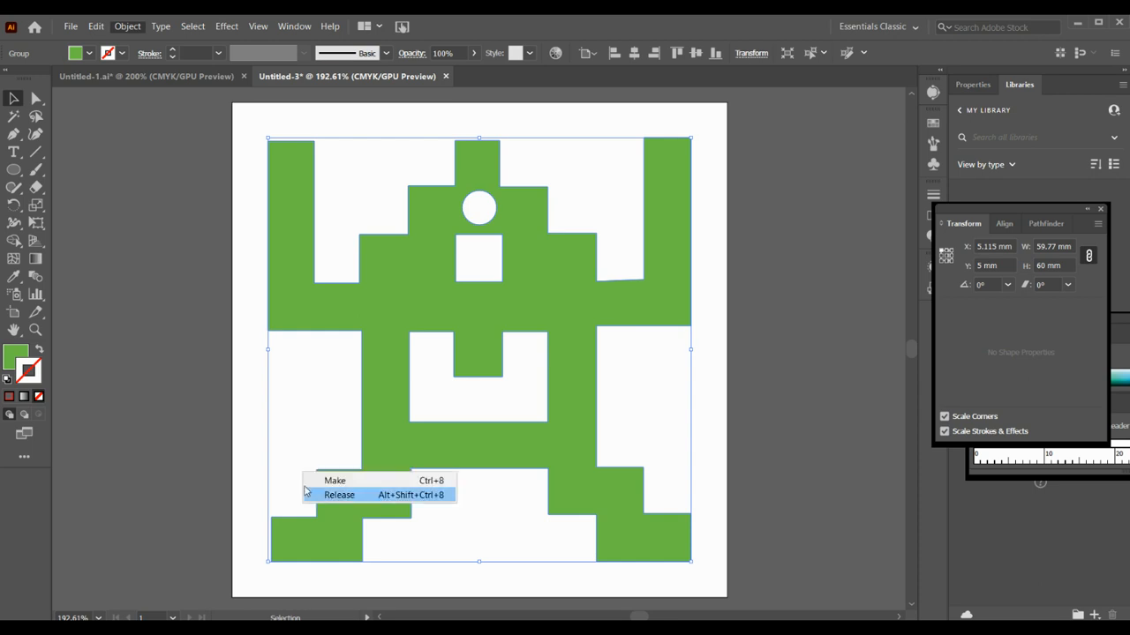
{"action": "left_click", "coordinate": [319, 495]}
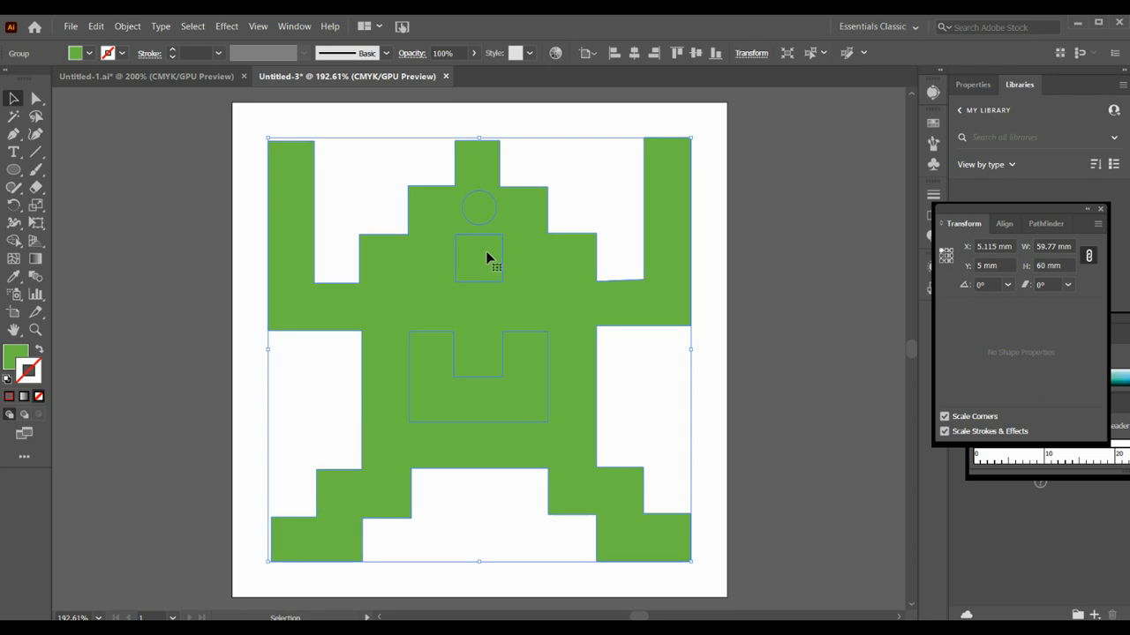
{"action": "left_click", "coordinate": [374, 118]}
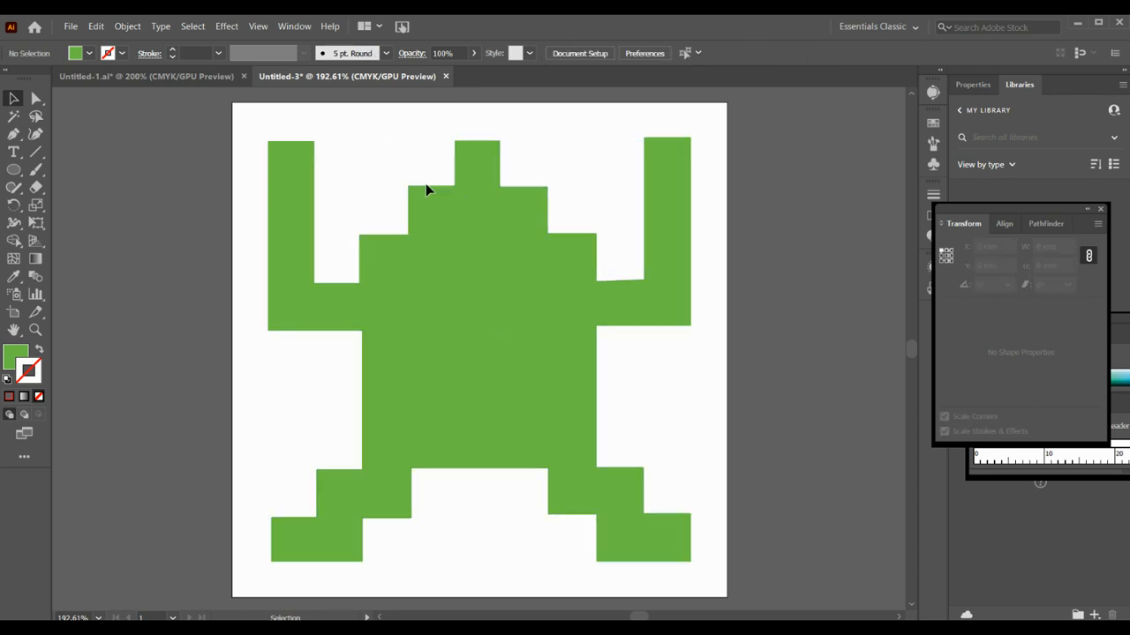
{"action": "left_click", "coordinate": [473, 218]}
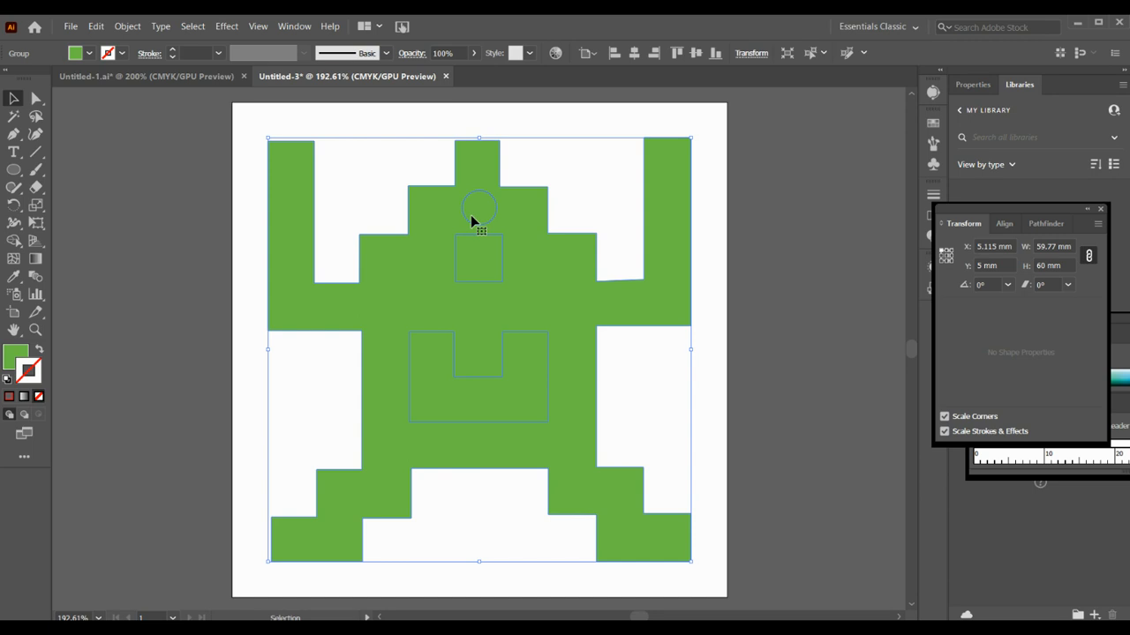
{"action": "key", "text": "ctrl"}
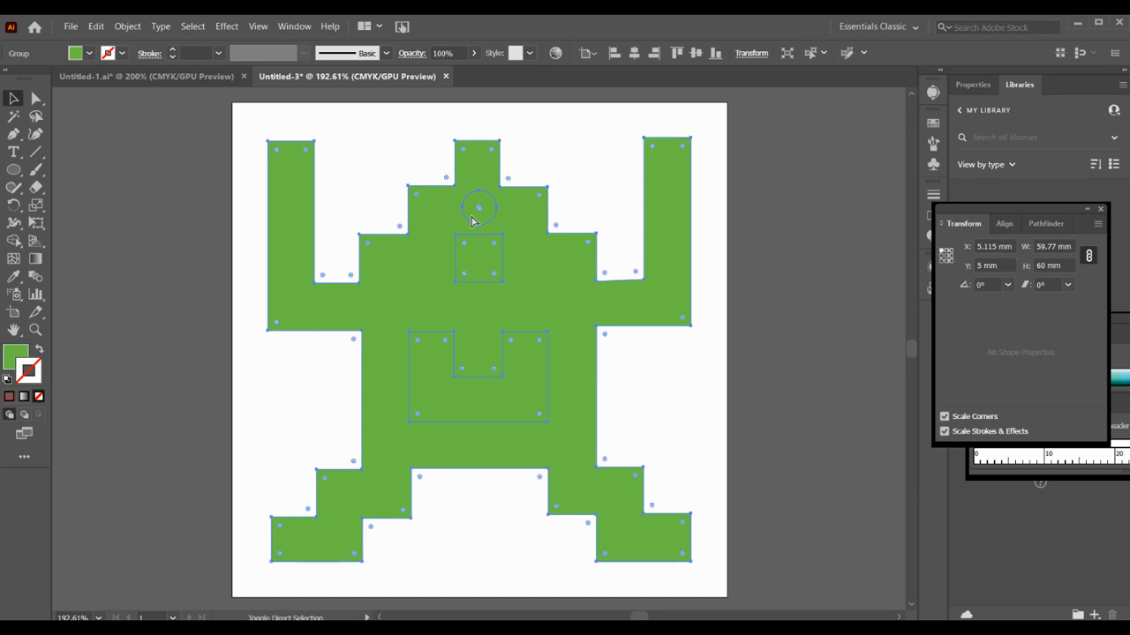
{"action": "left_click", "coordinate": [391, 127]}
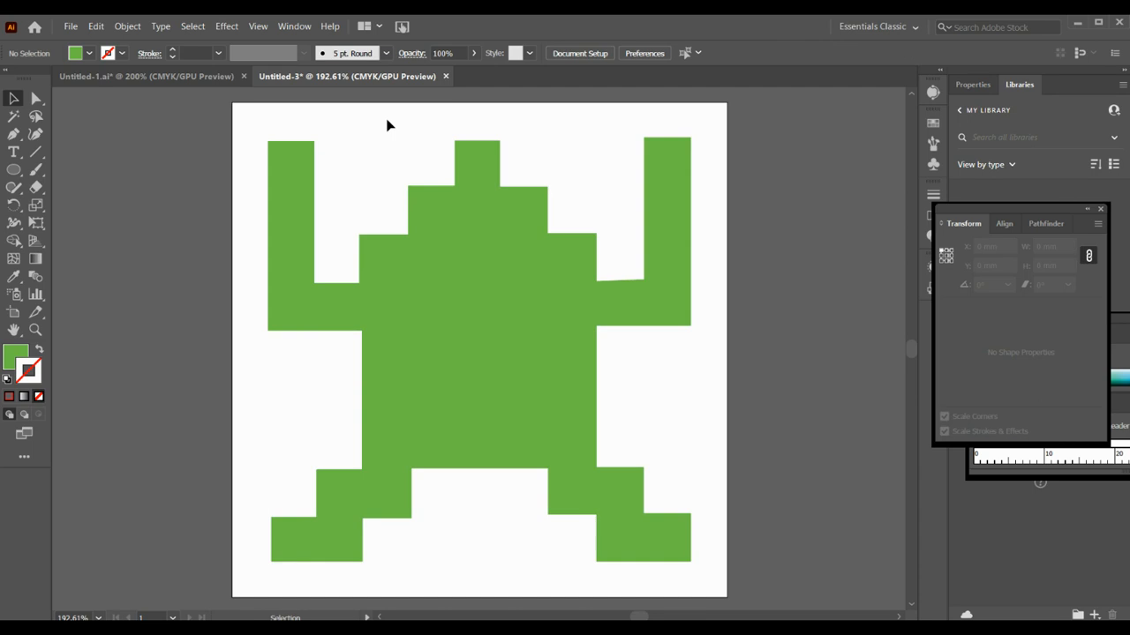
Set the small circle in the character's head to 4 mm wide with proportions linked
{"action": "left_click", "coordinate": [468, 217]}
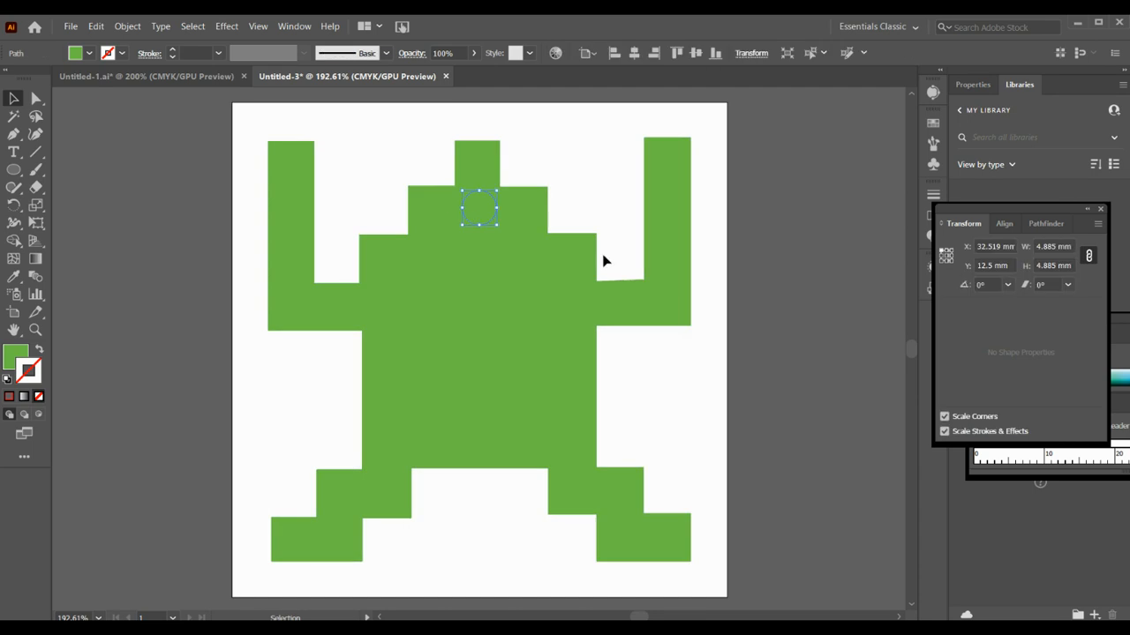
{"action": "left_click", "coordinate": [1040, 224]}
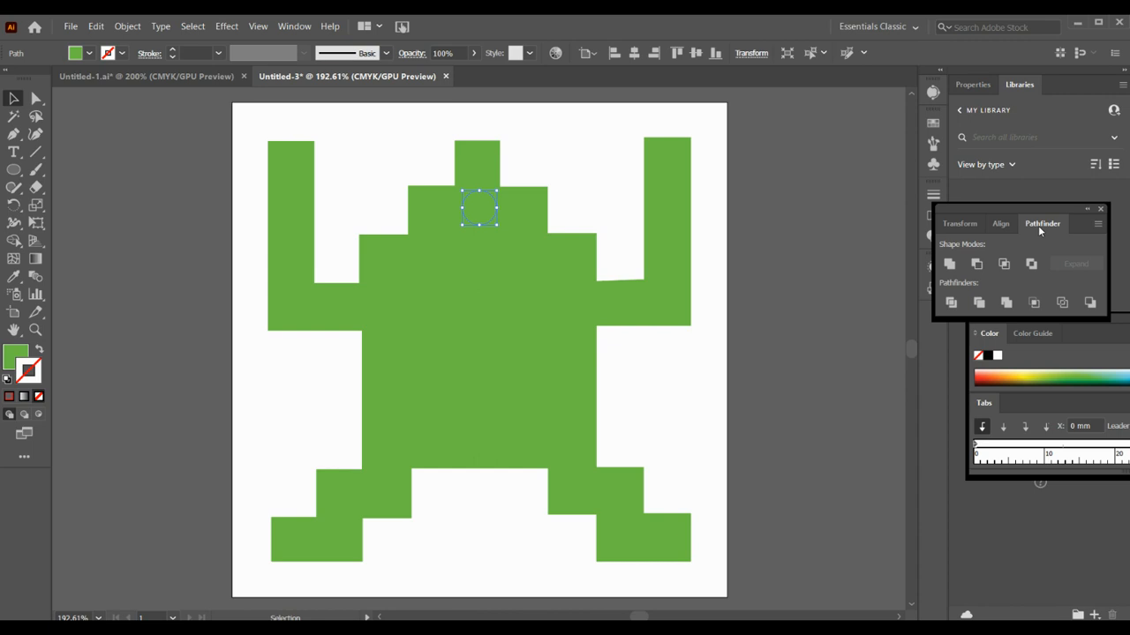
{"action": "left_click", "coordinate": [960, 227]}
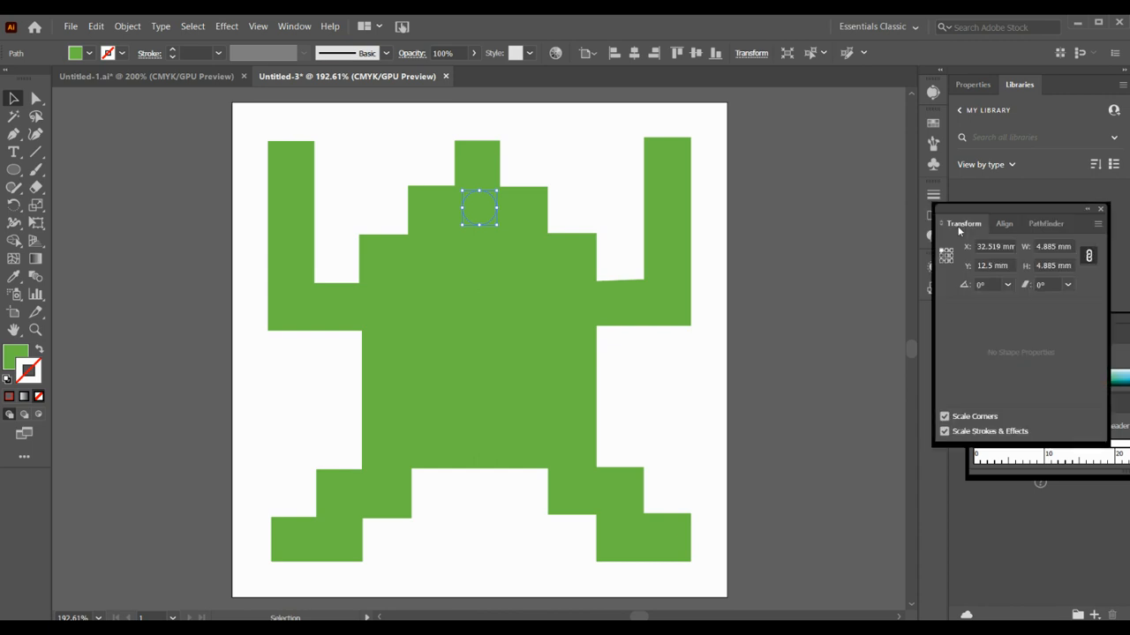
{"action": "left_click", "coordinate": [1052, 247]}
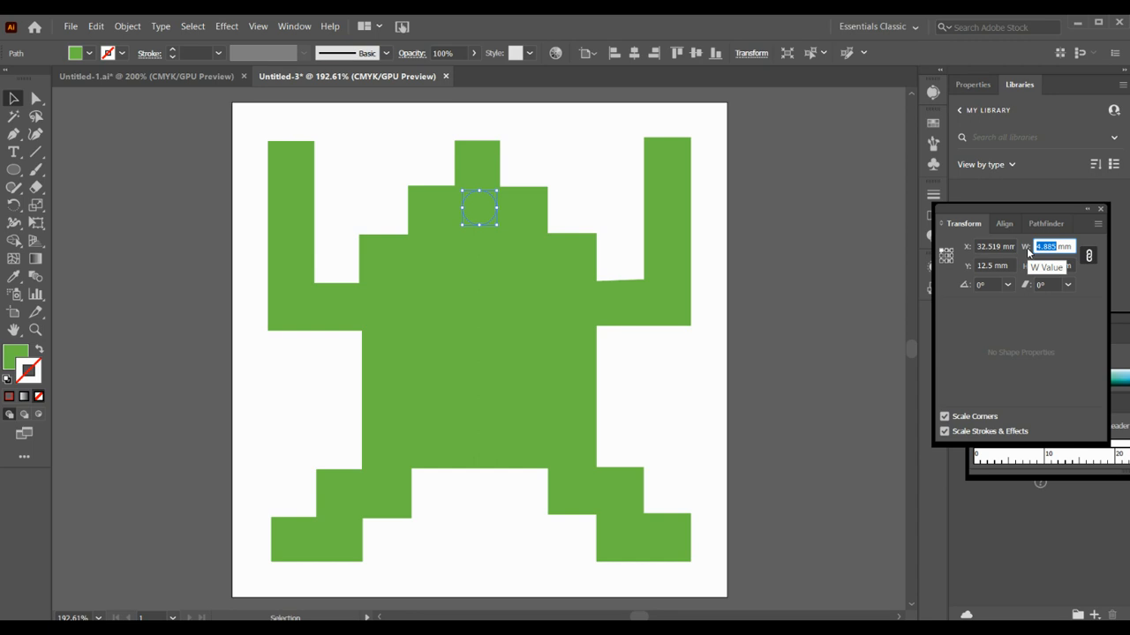
{"action": "type", "text": "4"}
{"action": "key", "text": "Tab"}
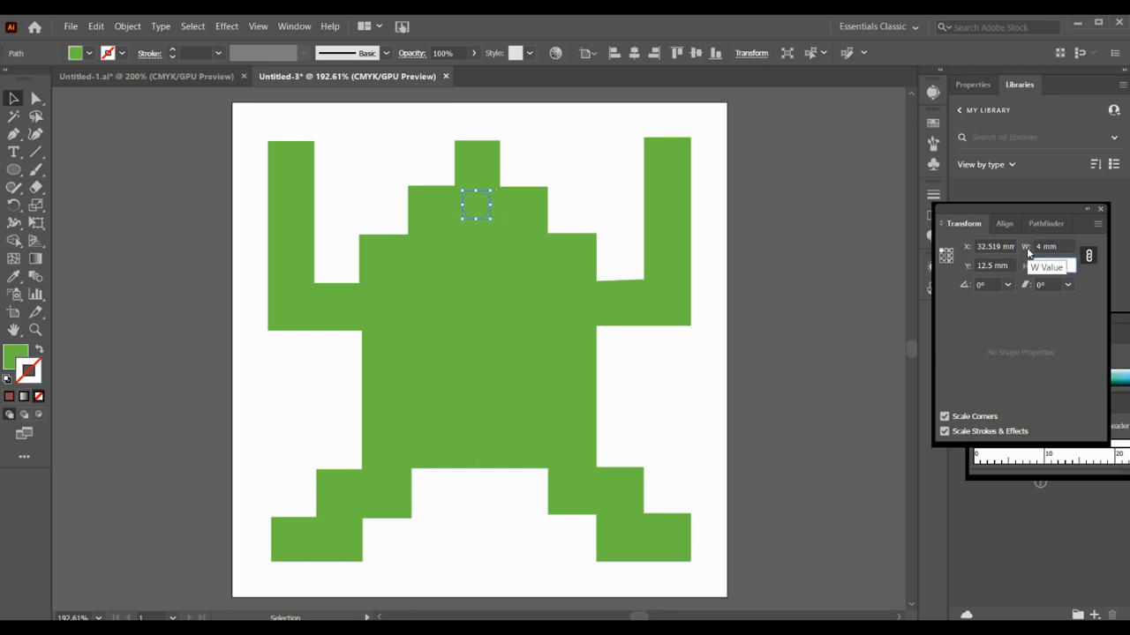
{"action": "type", "text": "44"}
{"action": "key", "text": "Return"}
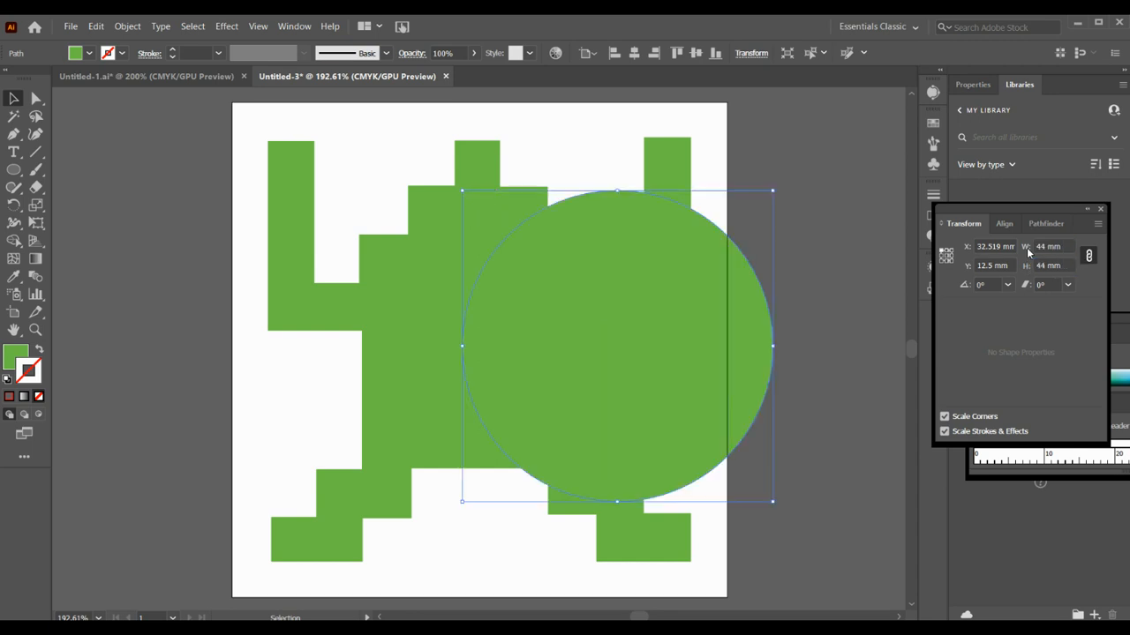
{"action": "key", "text": "ctrl+z"}
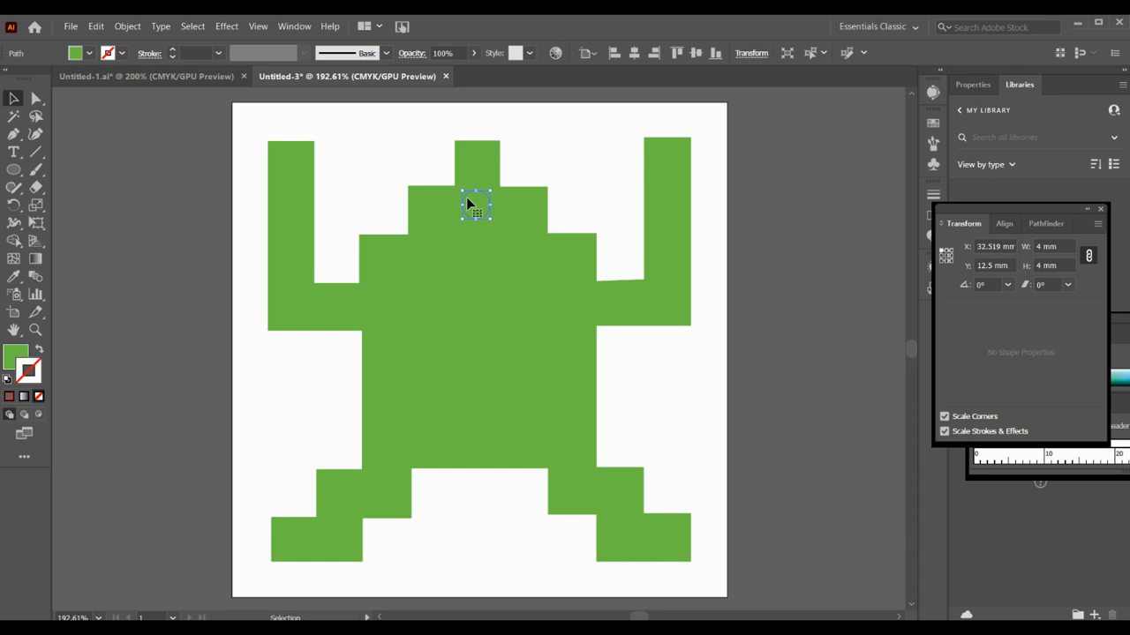
Centre the small circle on the head and apply Exclude to all the shapes to cut out the inner openings
{"action": "left_click_drag", "start_coordinate": [463, 199], "coordinate": [464, 198]}
{"action": "left_click_drag", "start_coordinate": [232, 137], "coordinate": [681, 564]}
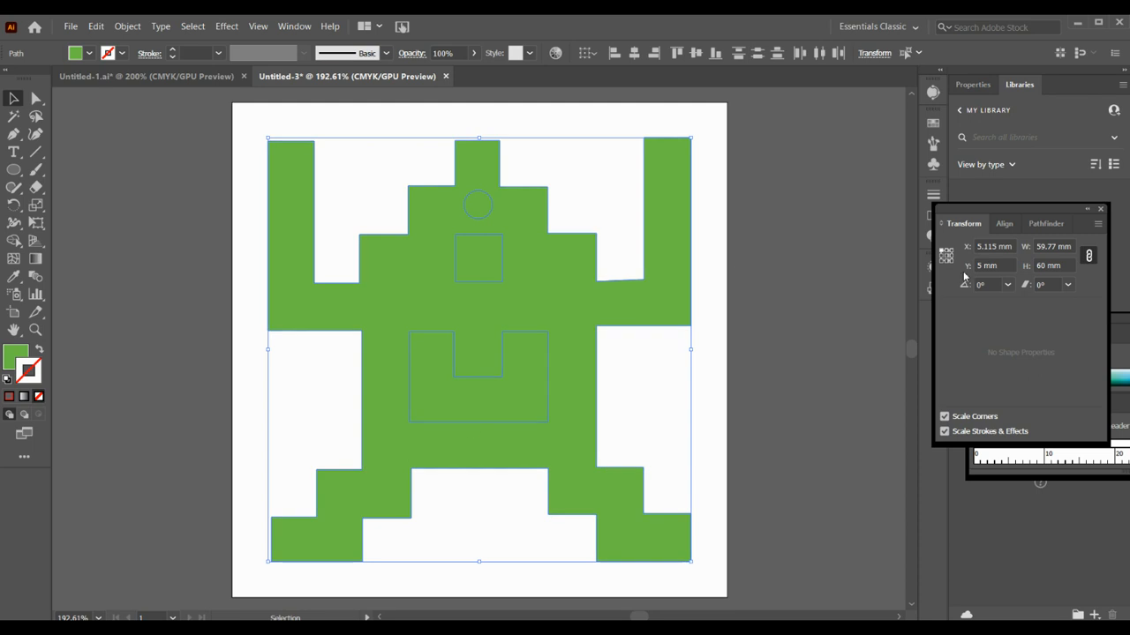
{"action": "left_click", "coordinate": [1045, 224]}
{"action": "left_click", "coordinate": [1031, 264]}
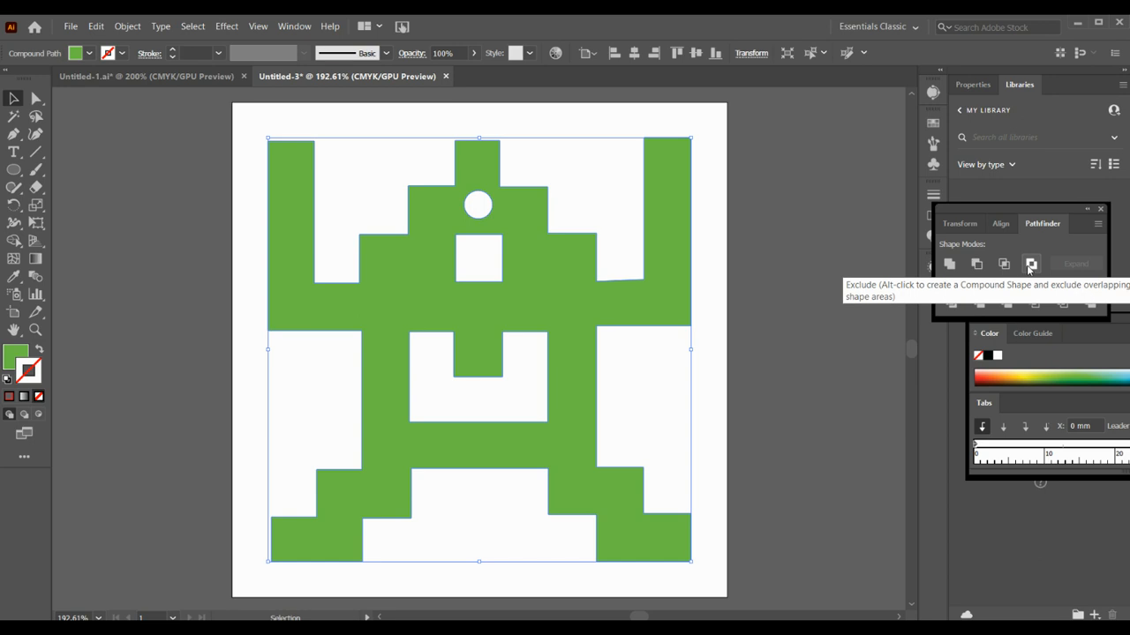
{"action": "left_click", "coordinate": [160, 213]}
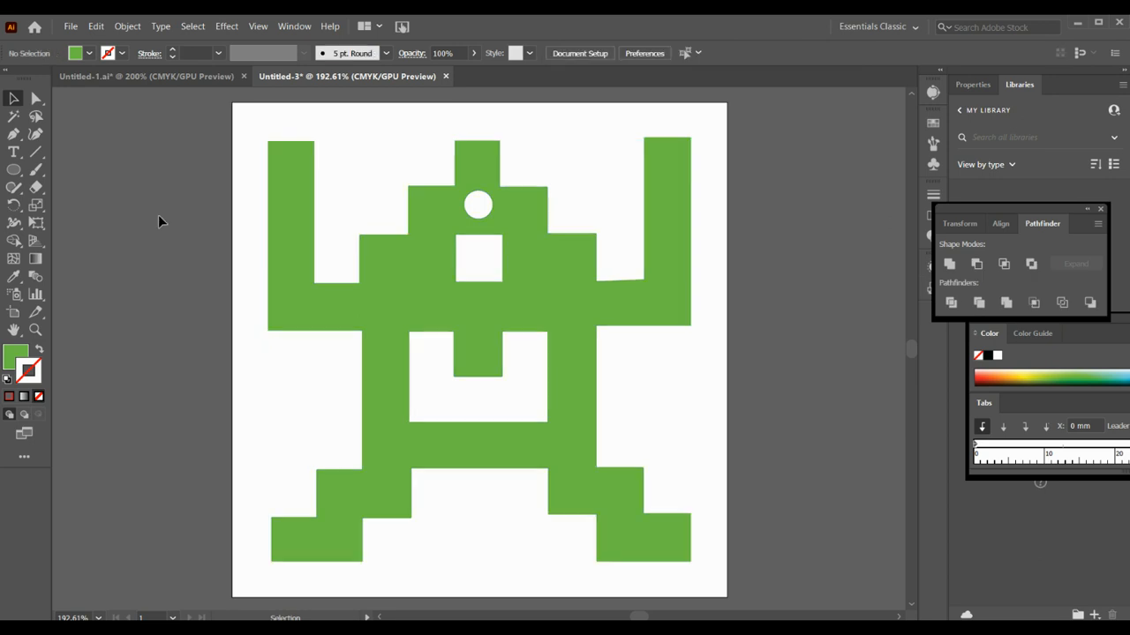
Move the character slightly down the artboard and begin saving the document with SVG as the file type
{"action": "left_click_drag", "start_coordinate": [345, 298], "coordinate": [371, 307]}
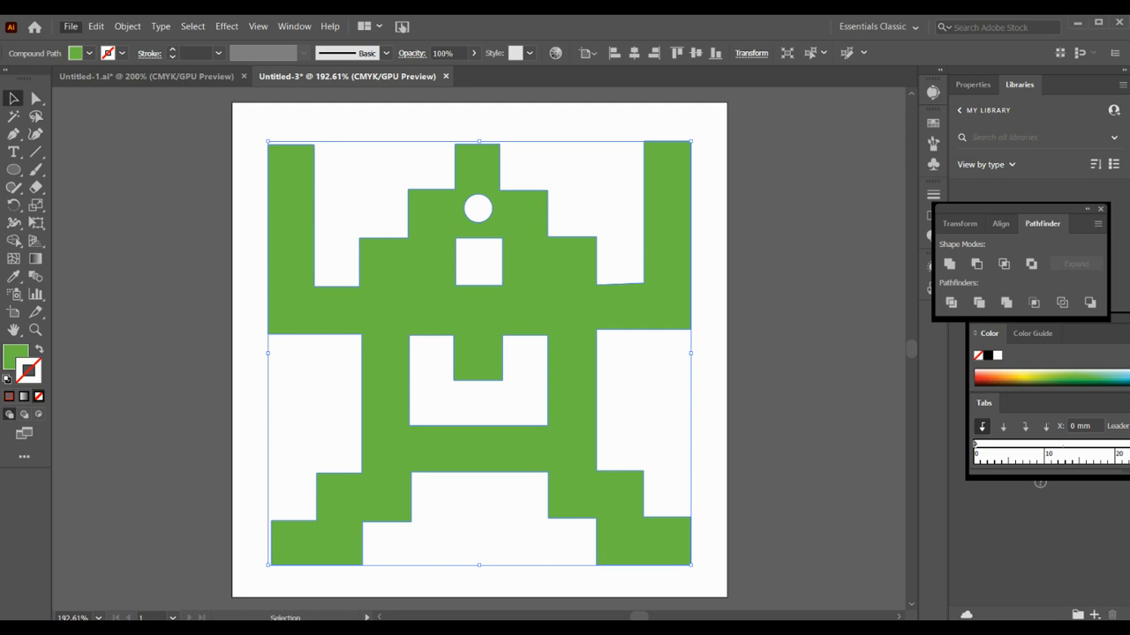
{"action": "key", "text": "ctrl+s"}
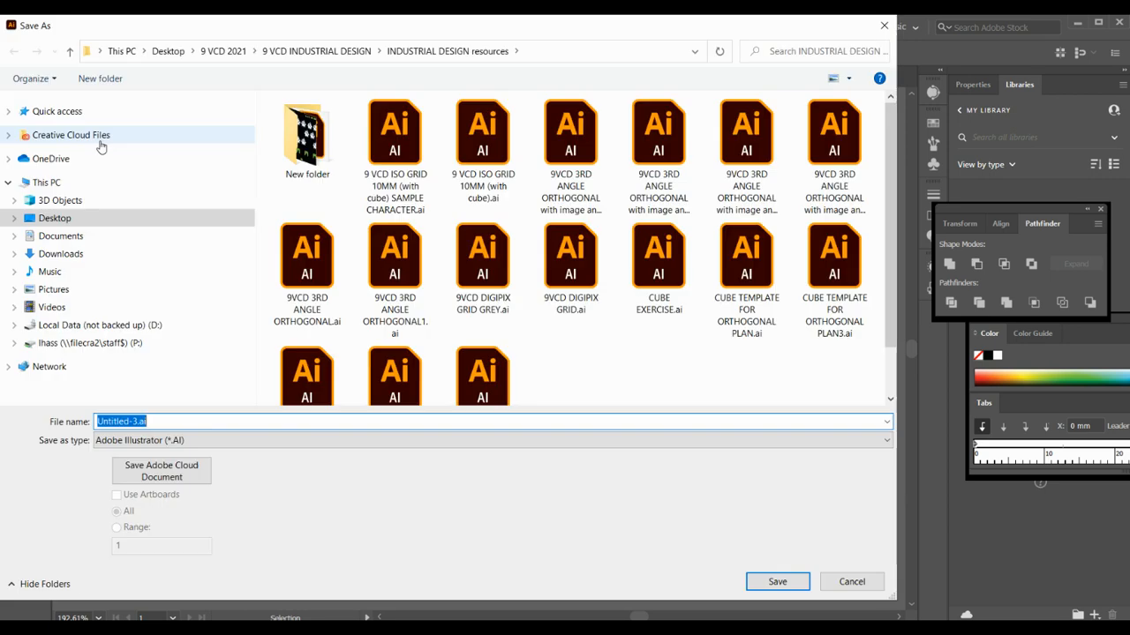
{"action": "left_click", "coordinate": [168, 442]}
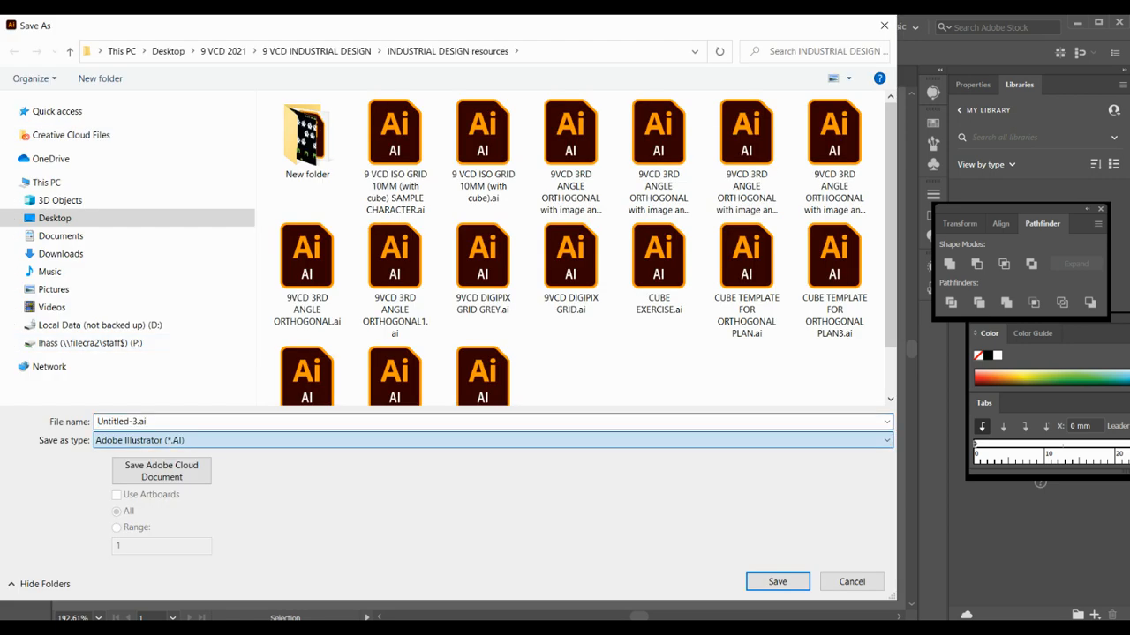
{"action": "left_click", "coordinate": [154, 502]}
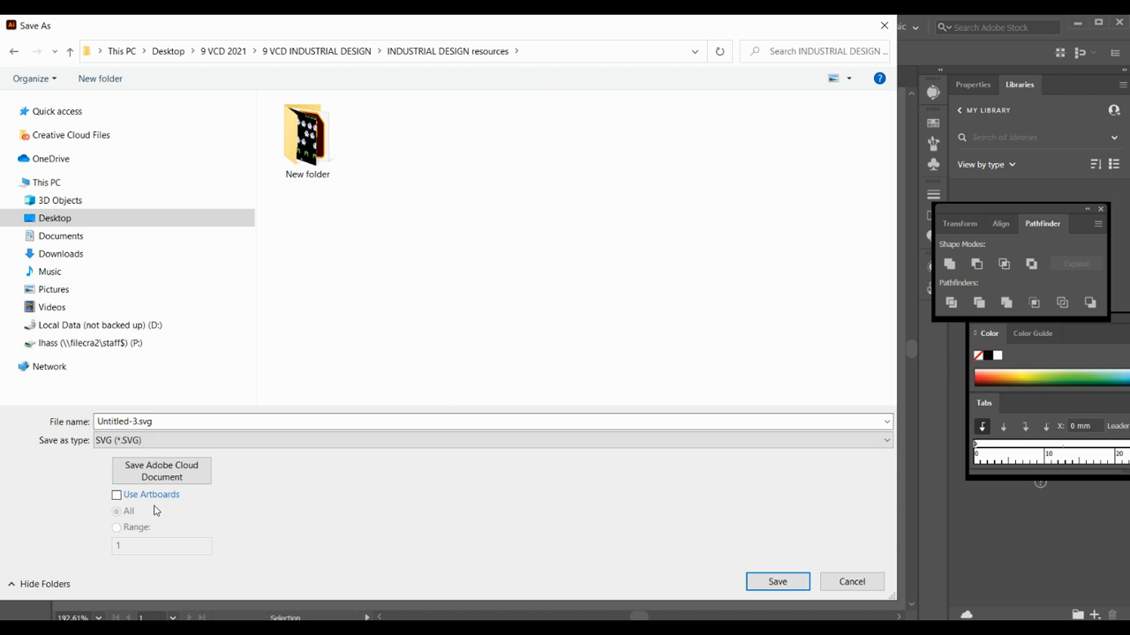
Name the SVG file with the designer's full name and save it with the SVG 1.1 profile and embedded images
{"action": "double_click", "coordinate": [137, 423]}
{"action": "left_click", "coordinate": [108, 422]}
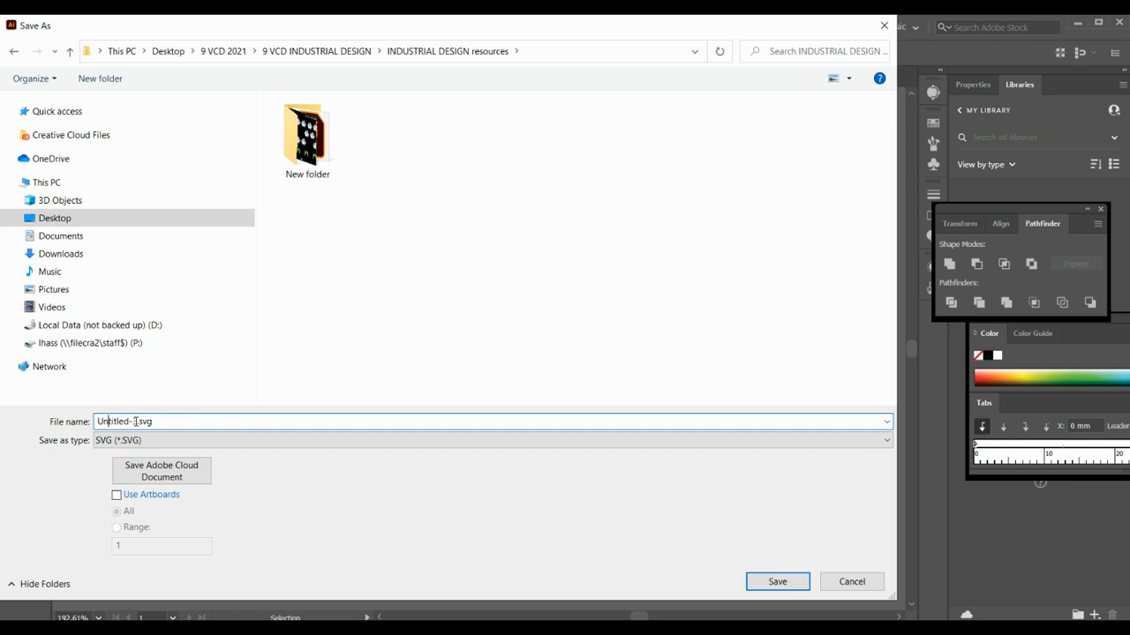
{"action": "key", "text": "Delete"}
{"action": "key", "text": "Delete"}
{"action": "key", "text": "Delete"}
{"action": "key", "text": "Delete"}
{"action": "key", "text": "Delete"}
{"action": "key", "text": "Delete"}
{"action": "key", "text": "Delete"}
{"action": "key", "text": "Delete"}
{"action": "key", "text": "BackSpace"}
{"action": "key", "text": "BackSpace"}
{"action": "left_click", "coordinate": [768, 583]}
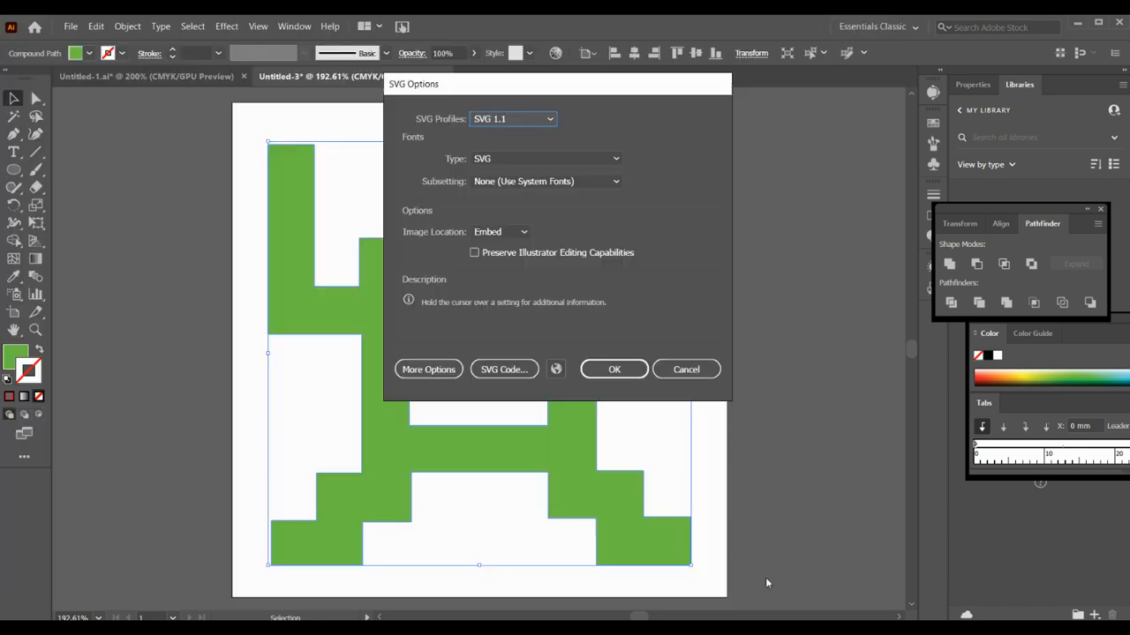
{"action": "left_click", "coordinate": [613, 374]}
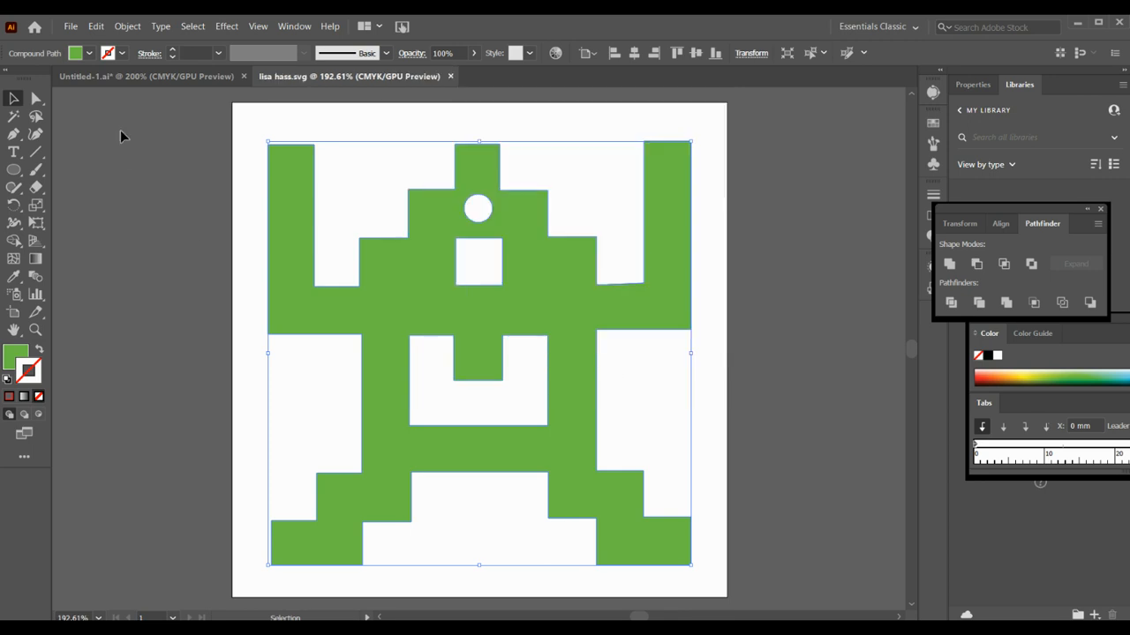
Export all artboards as a JPEG in CMYK at maximum quality 10 and 300 ppi
{"action": "left_click", "coordinate": [69, 27]}
{"action": "mouse_move", "coordinate": [133, 269]}
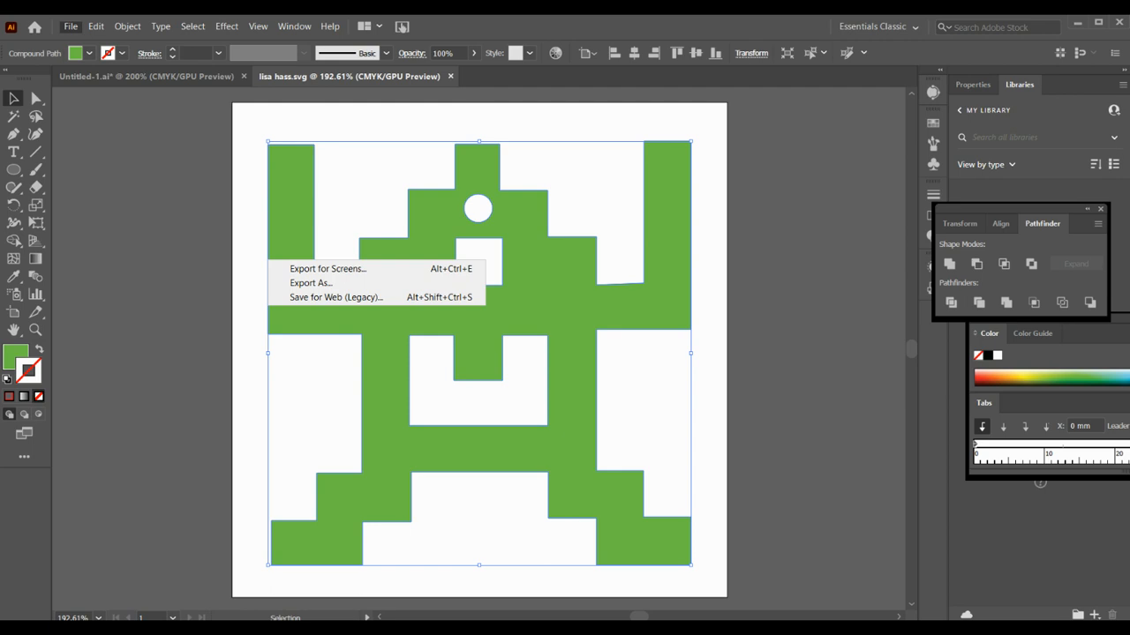
{"action": "left_click", "coordinate": [305, 284]}
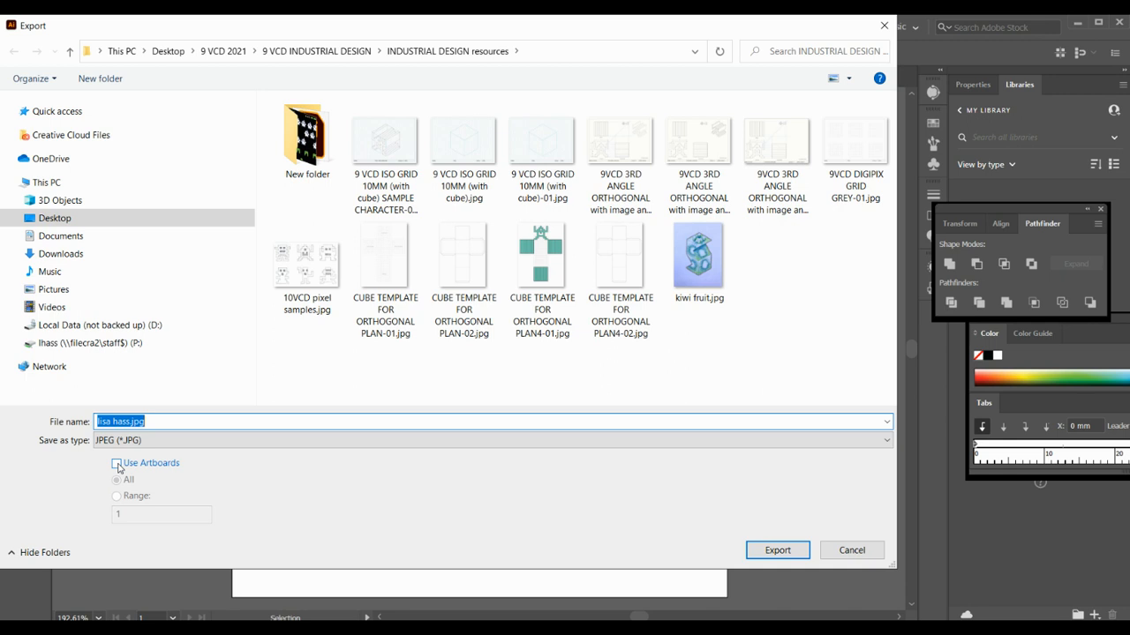
{"action": "left_click", "coordinate": [118, 465]}
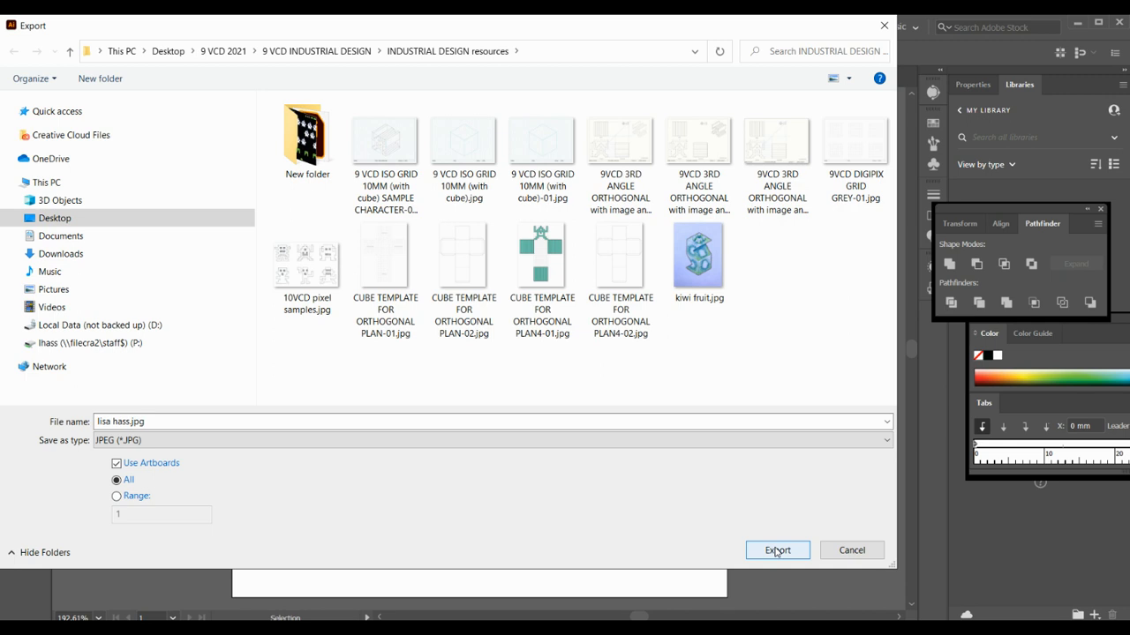
{"action": "left_click", "coordinate": [776, 551]}
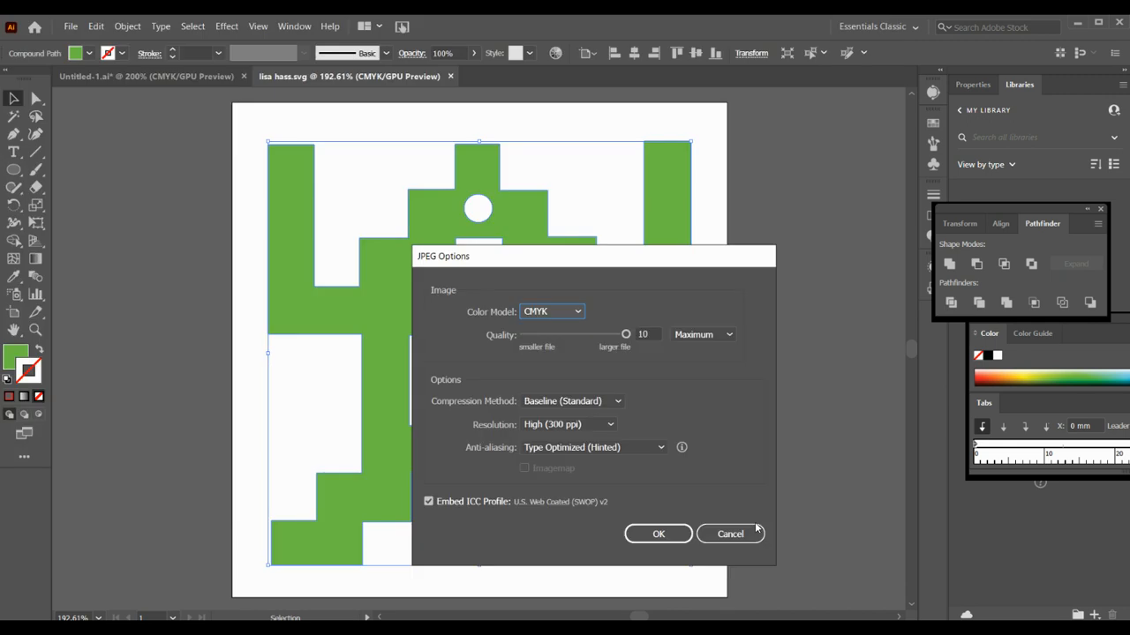
{"action": "left_click", "coordinate": [664, 534]}
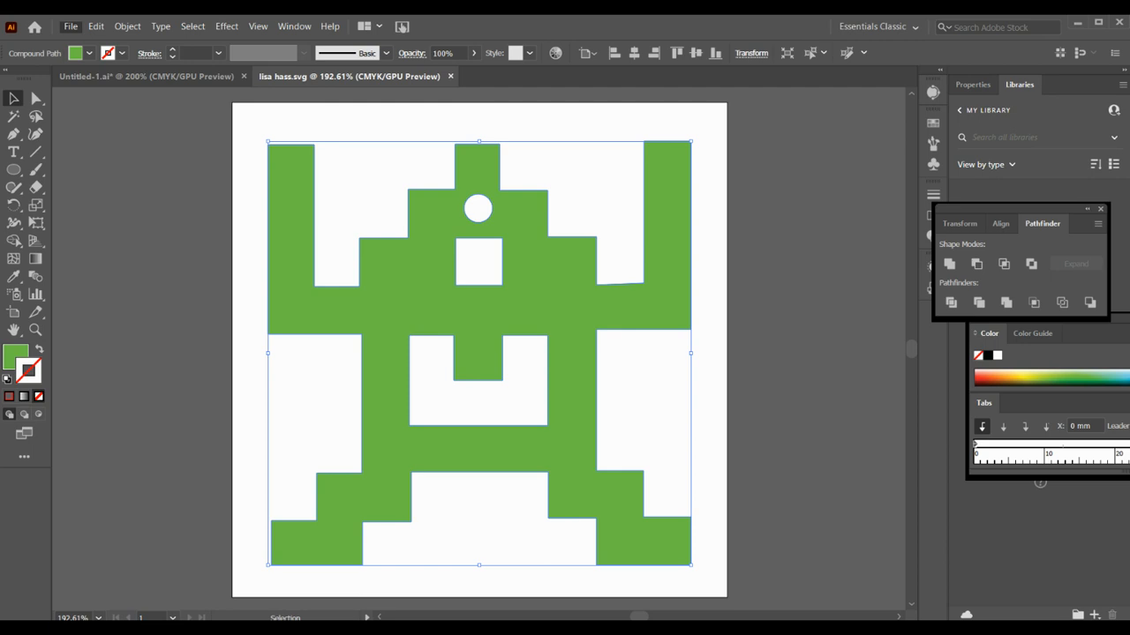
Save a copy of the design as an Adobe PDF in the same folder with the Press Quality preset
{"action": "key", "text": "ctrl+shift+s"}
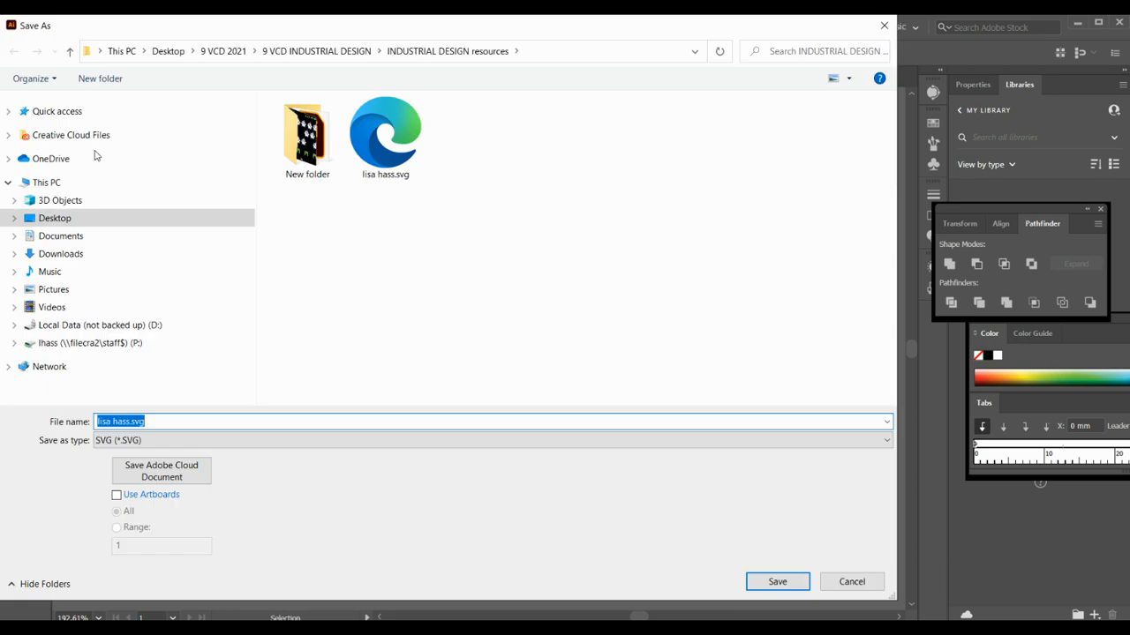
{"action": "left_click", "coordinate": [179, 444]}
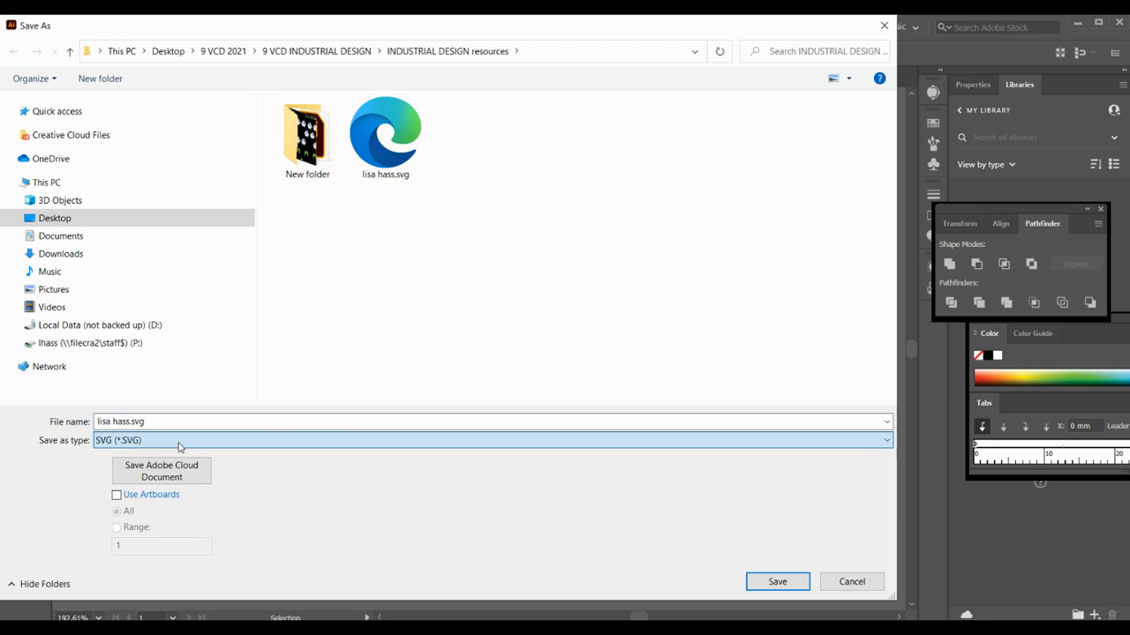
{"action": "left_click", "coordinate": [177, 468]}
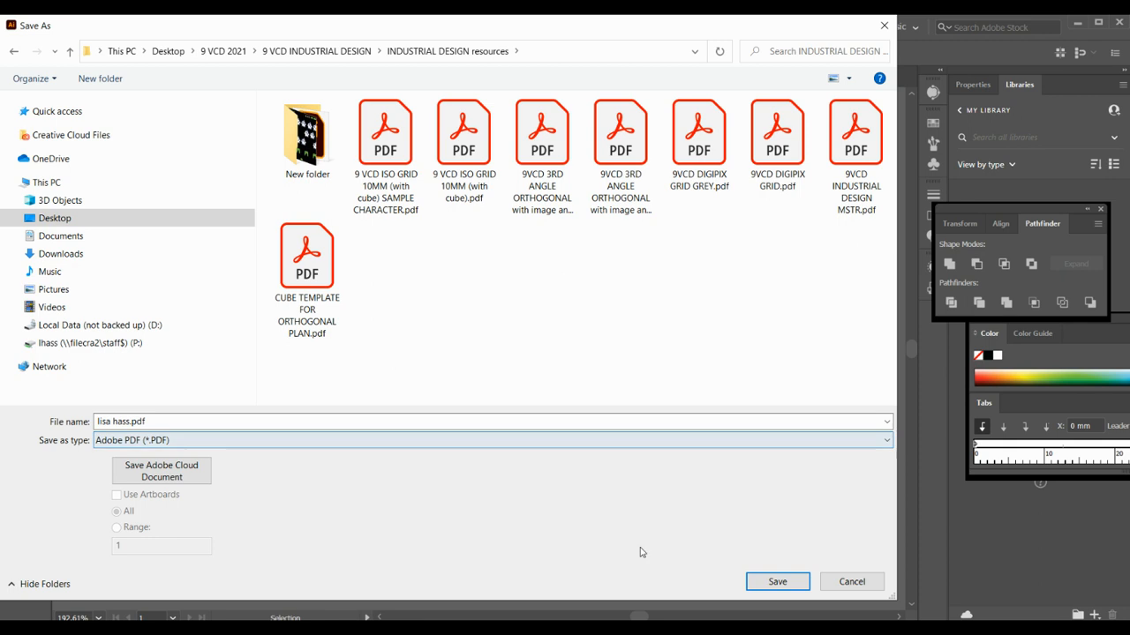
{"action": "left_click", "coordinate": [766, 583]}
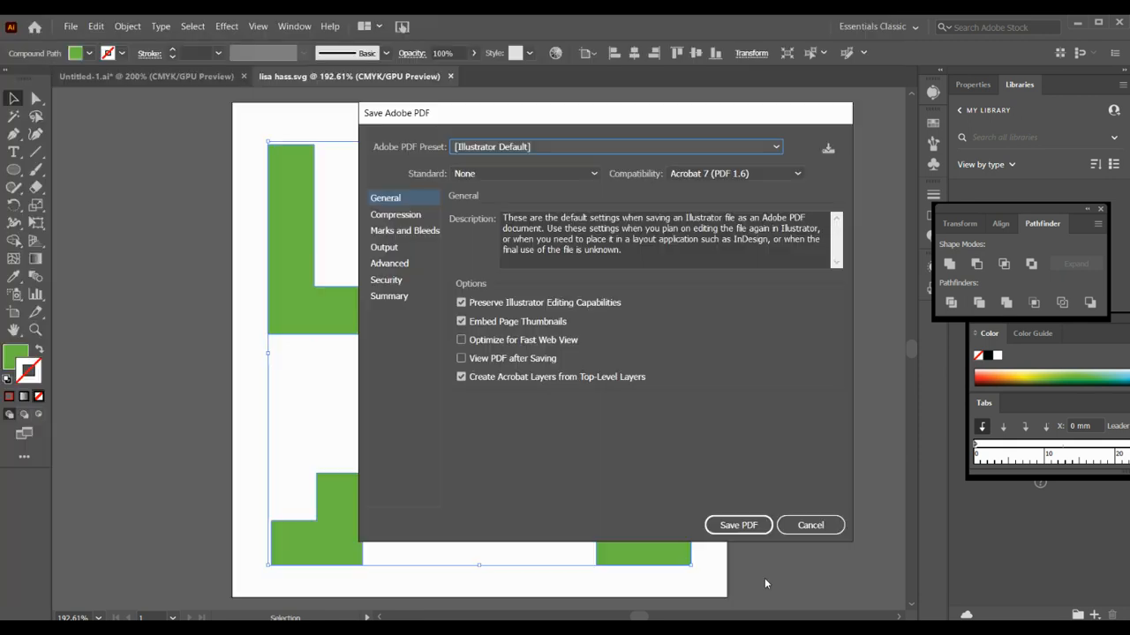
{"action": "left_click", "coordinate": [542, 147]}
{"action": "left_click", "coordinate": [539, 274]}
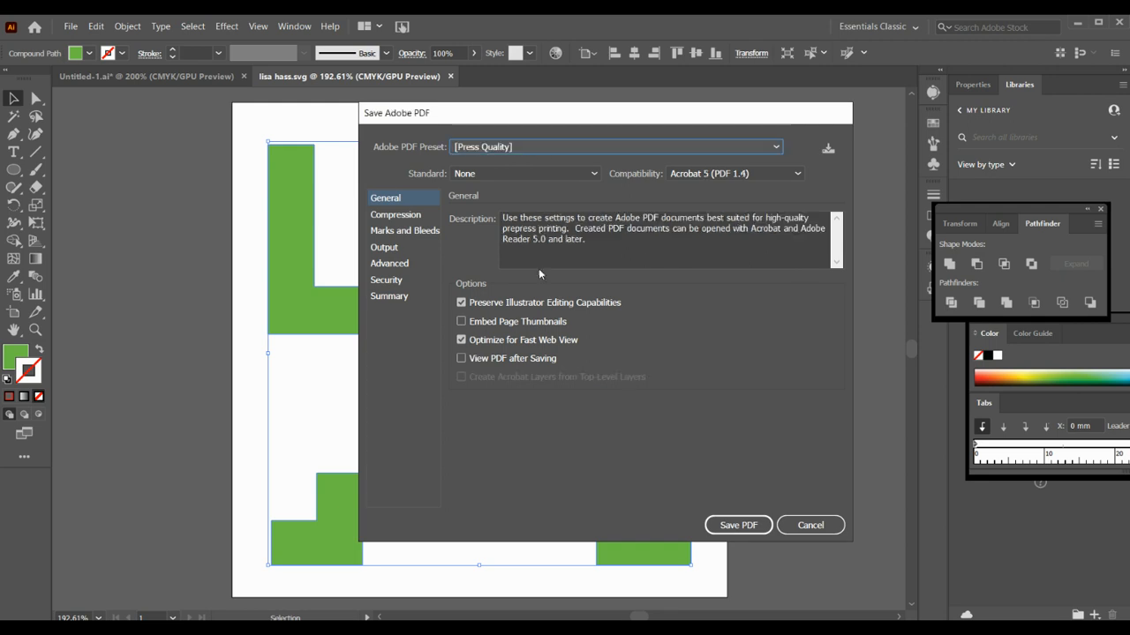
{"action": "left_click", "coordinate": [739, 525]}
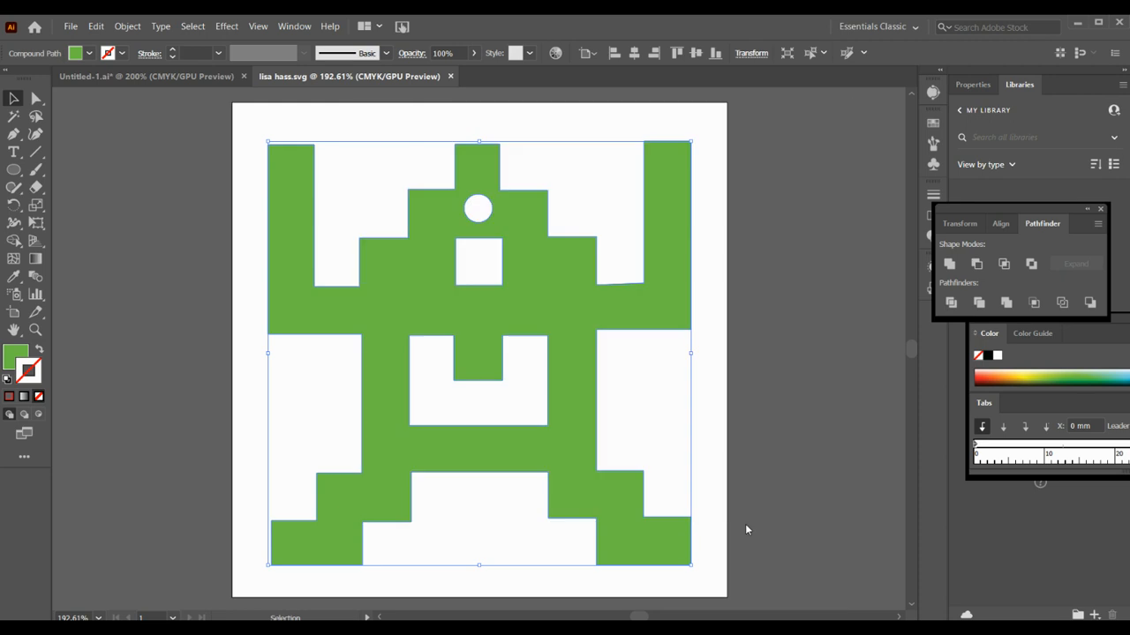